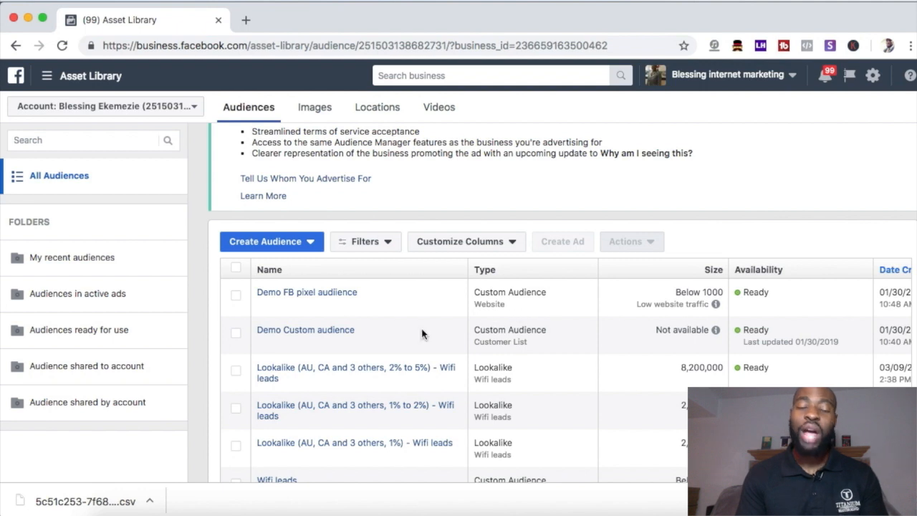
Step: Start a new lookalike audience and choose the Demo Custom audience from the other sources as its source
click(276, 251)
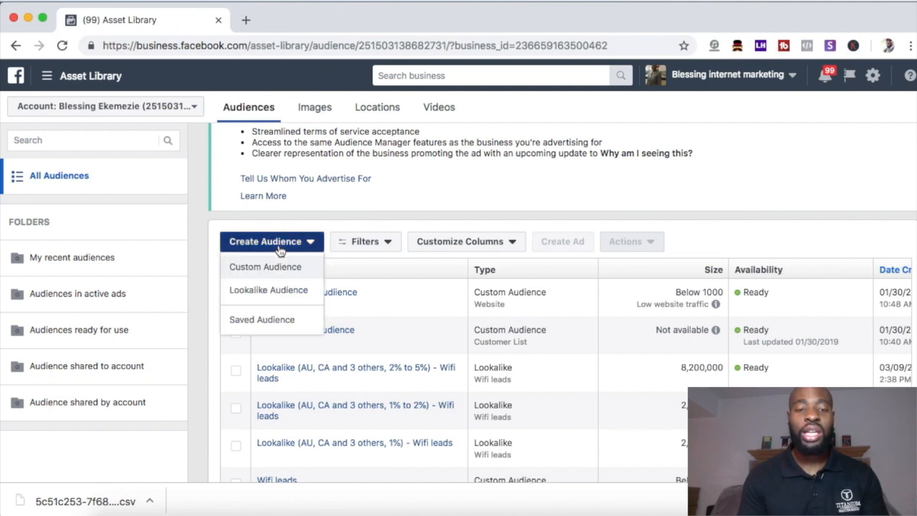
click(286, 295)
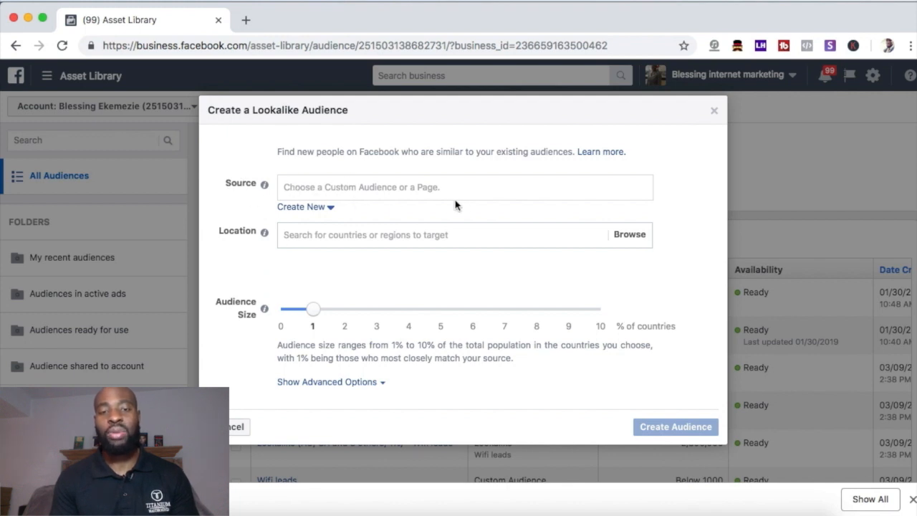
click(432, 185)
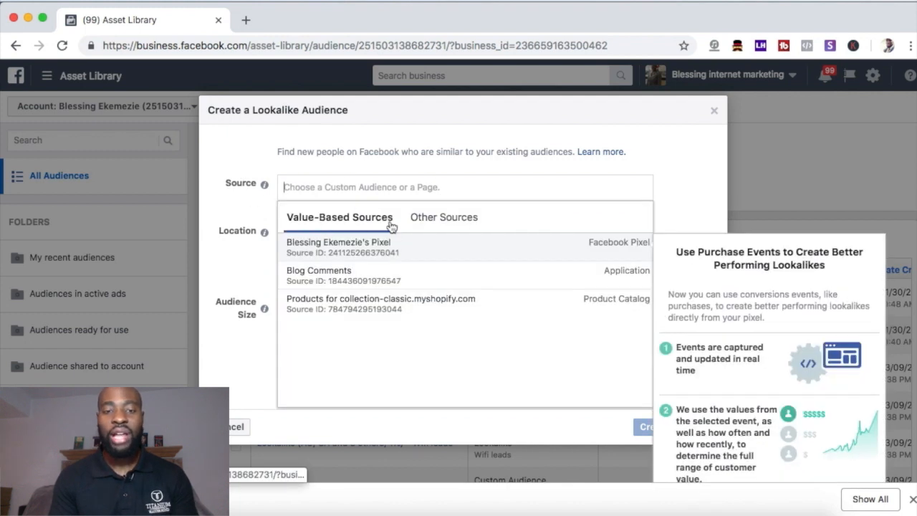
click(442, 224)
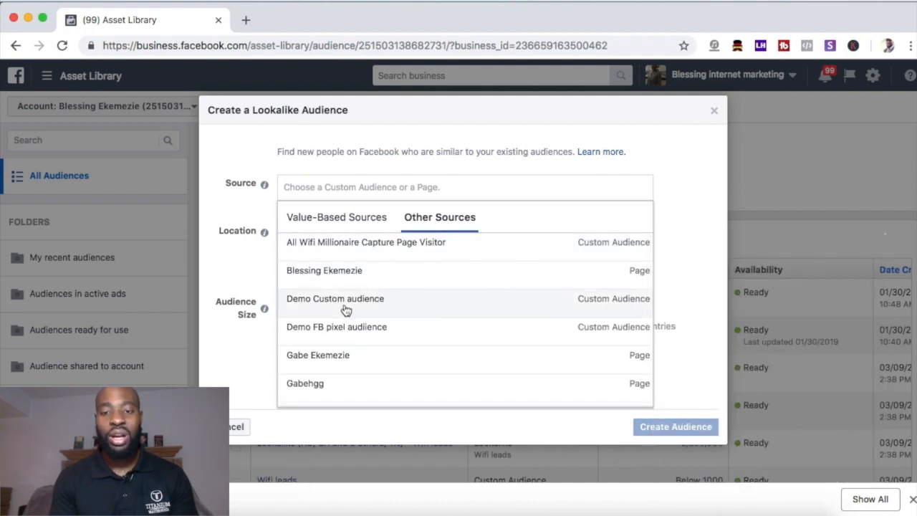
scroll(401, 286, down, 2)
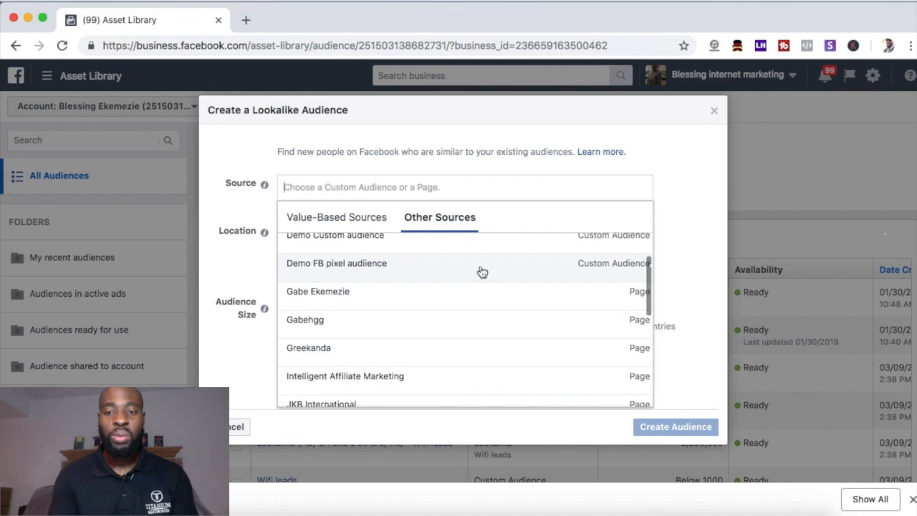
scroll(388, 277, up, 1)
click(340, 266)
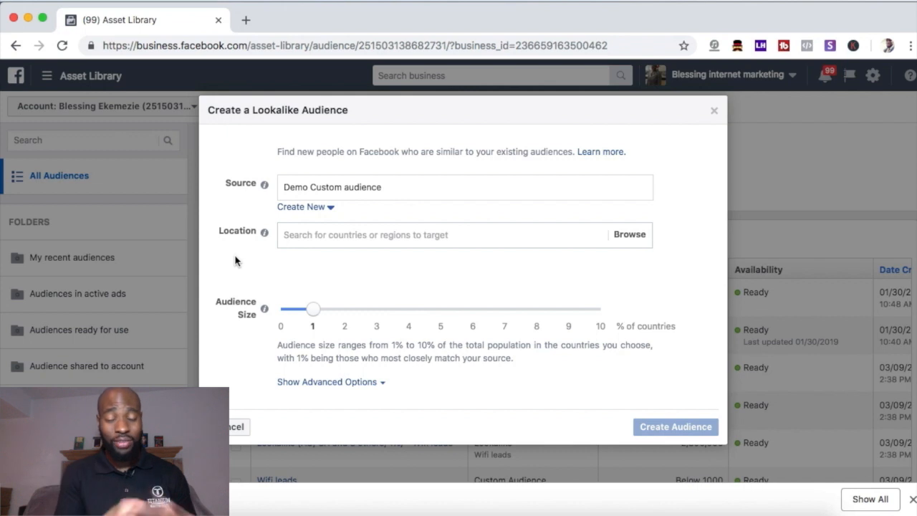
Step: Add the United States and the United Kingdom as the lookalike audience's locations
click(325, 236)
text(un)
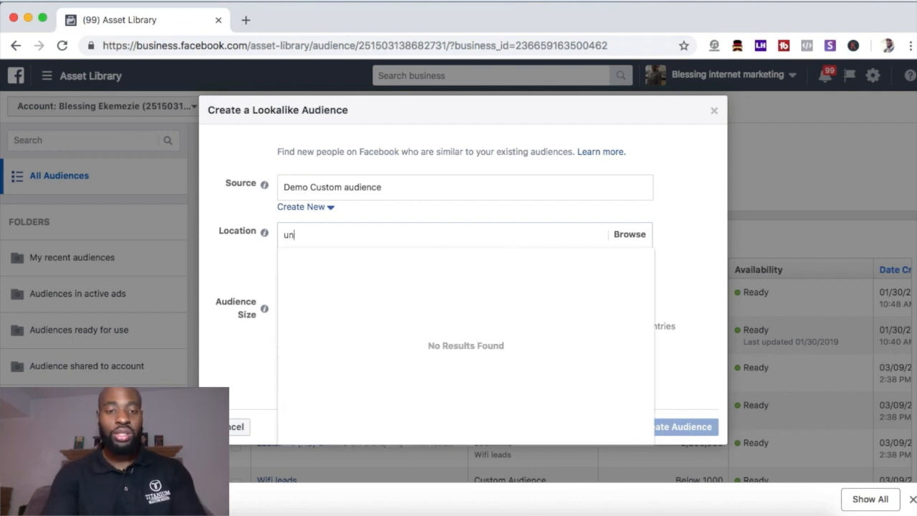
text(ited s)
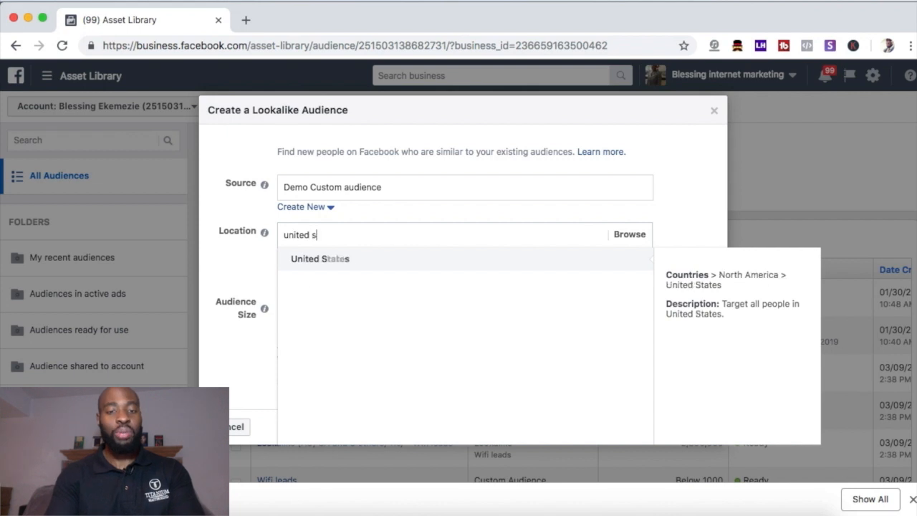
click(327, 265)
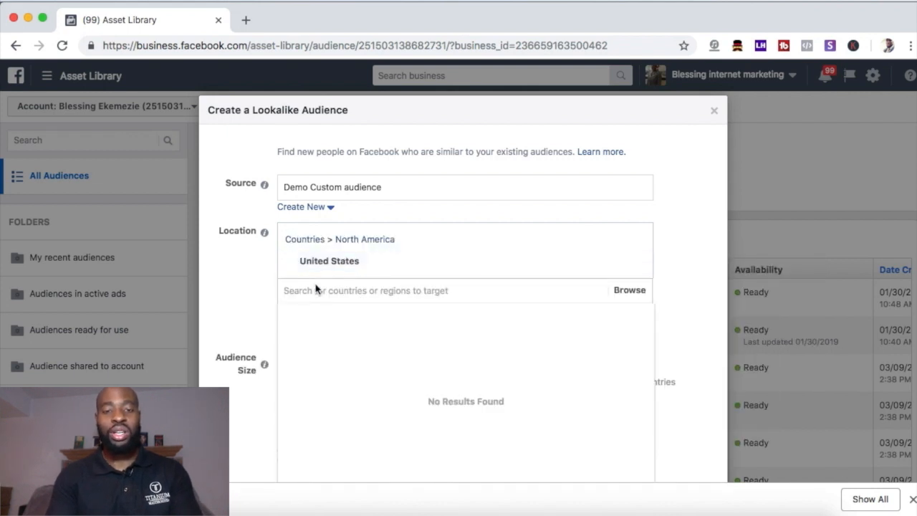
click(308, 289)
text(united )
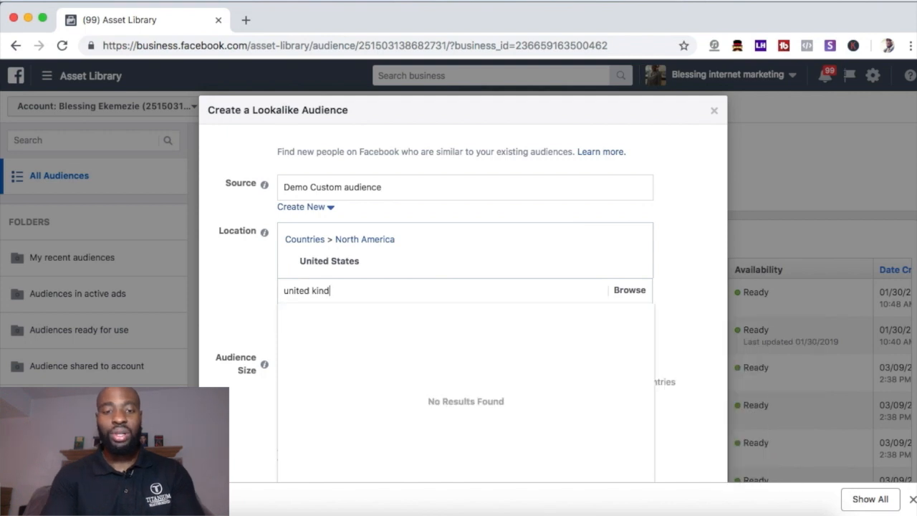
text(king)
click(321, 314)
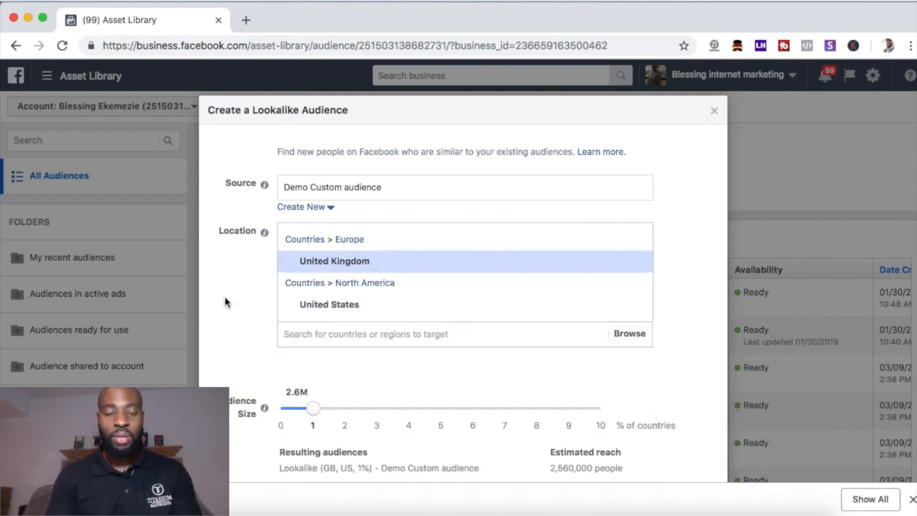
Step: Review the lookalike audience's source, locations, audience size scale and estimated reach
scroll(266, 340, down, 2)
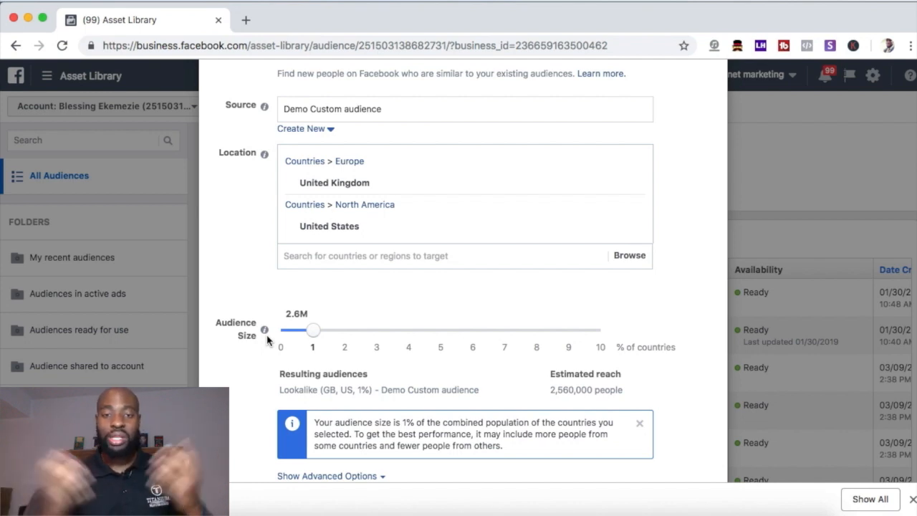
scroll(267, 340, down, 1)
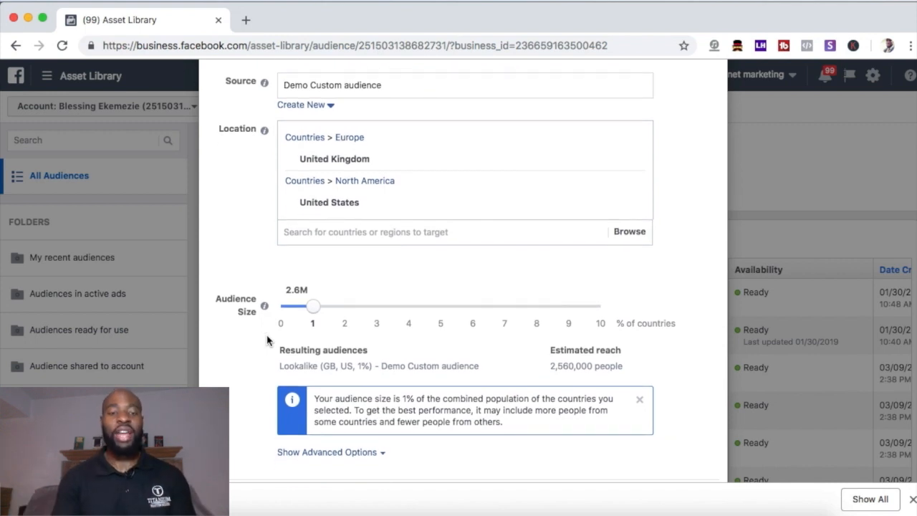
scroll(272, 336, down, 1)
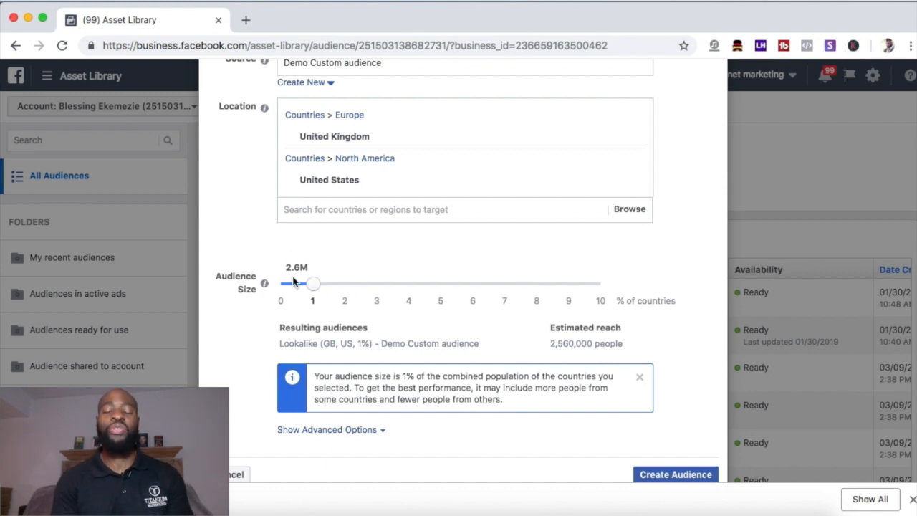
scroll(290, 276, up, 3)
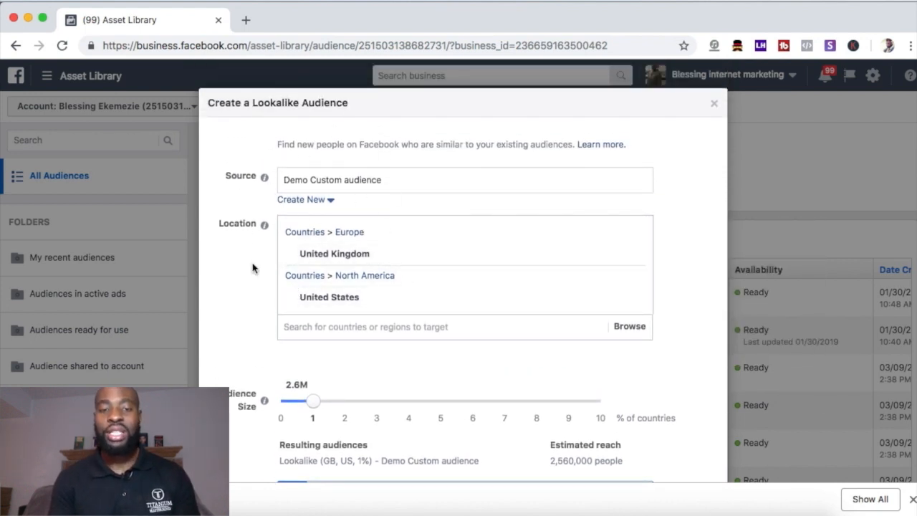
scroll(303, 122, down, 3)
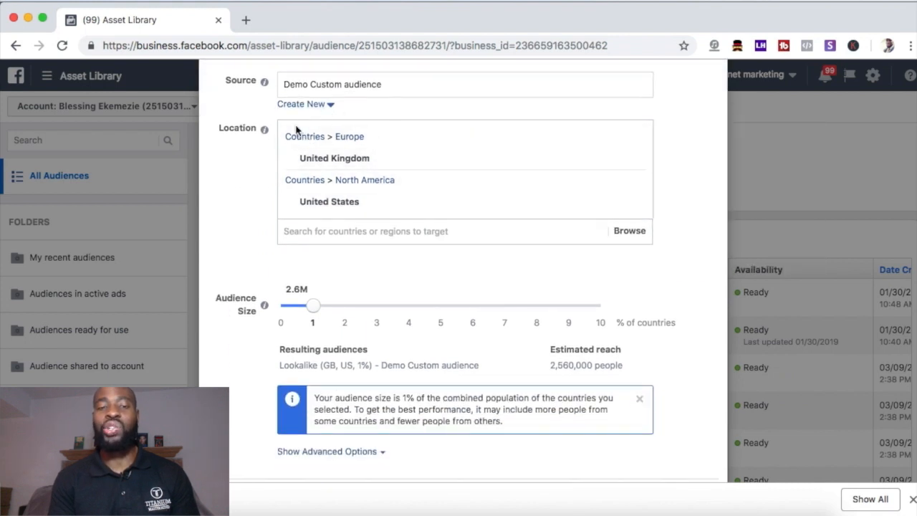
scroll(337, 255, down, 1)
scroll(337, 188, up, 1)
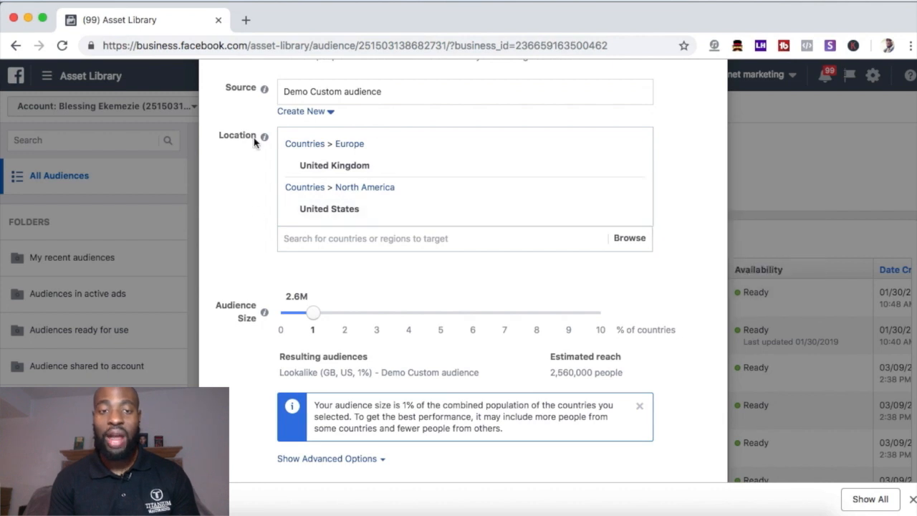
scroll(356, 260, down, 1)
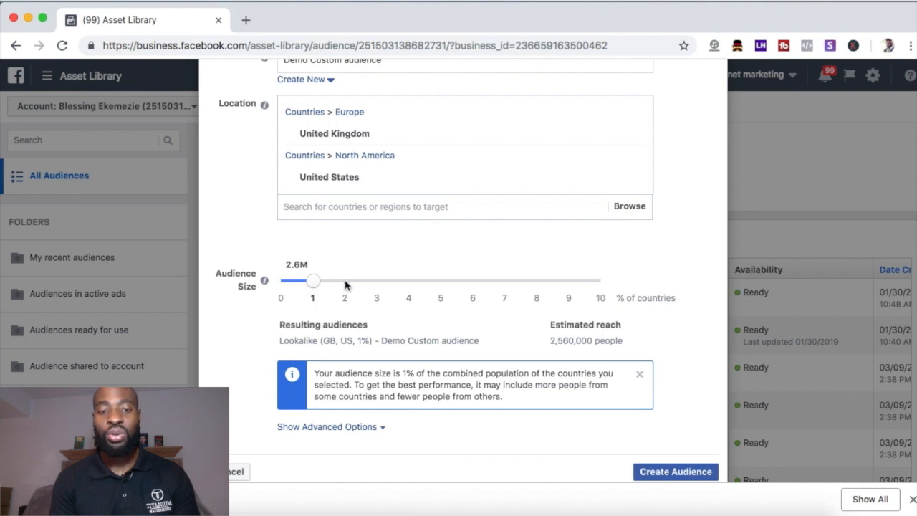
Step: Try audience sizes of 7% and 10% of the selected countries, and return the size to 1%
drag(316, 282, 508, 293)
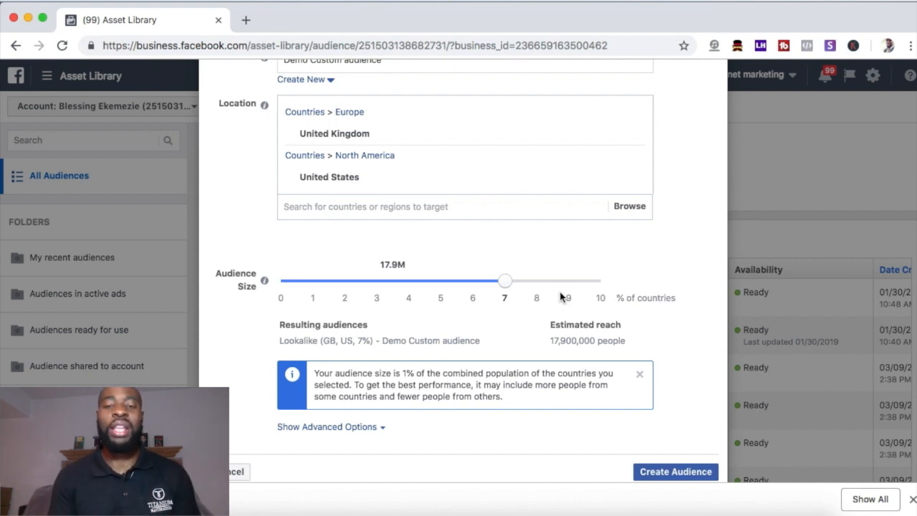
scroll(485, 294, up, 3)
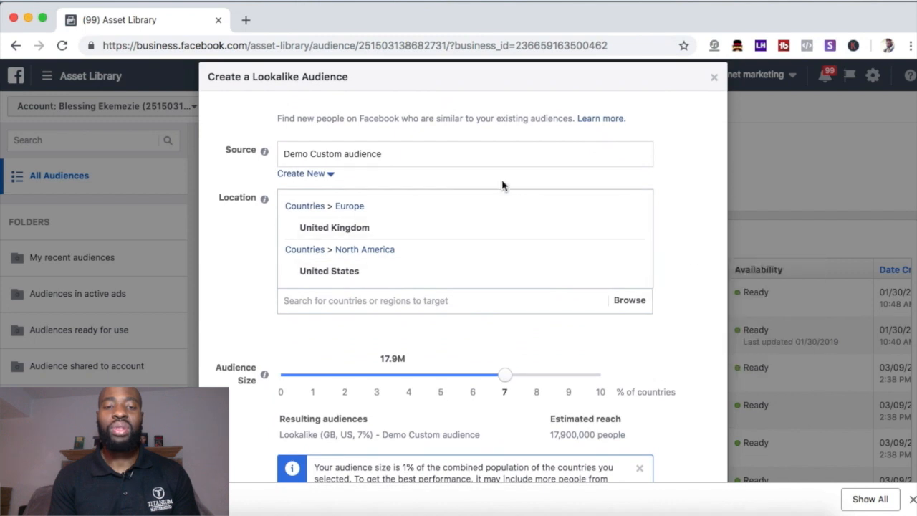
scroll(416, 297, down, 3)
drag(503, 276, 602, 277)
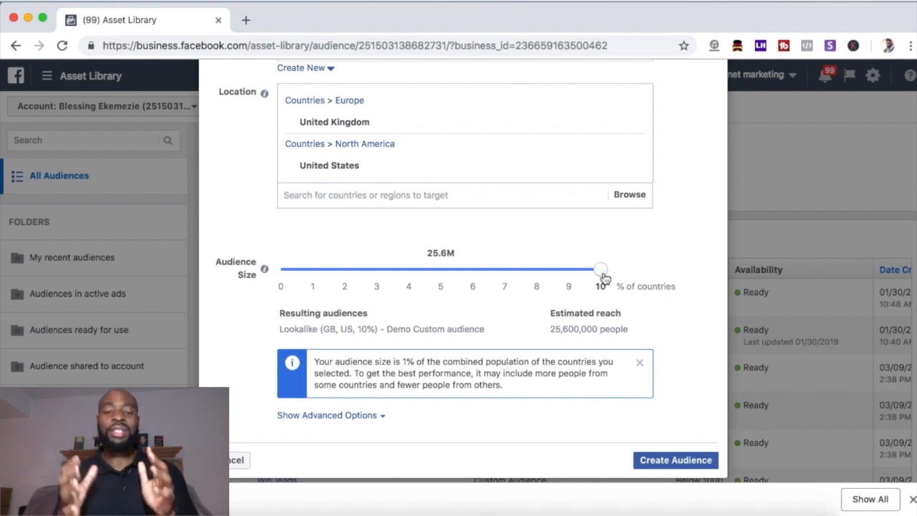
drag(605, 279, 328, 276)
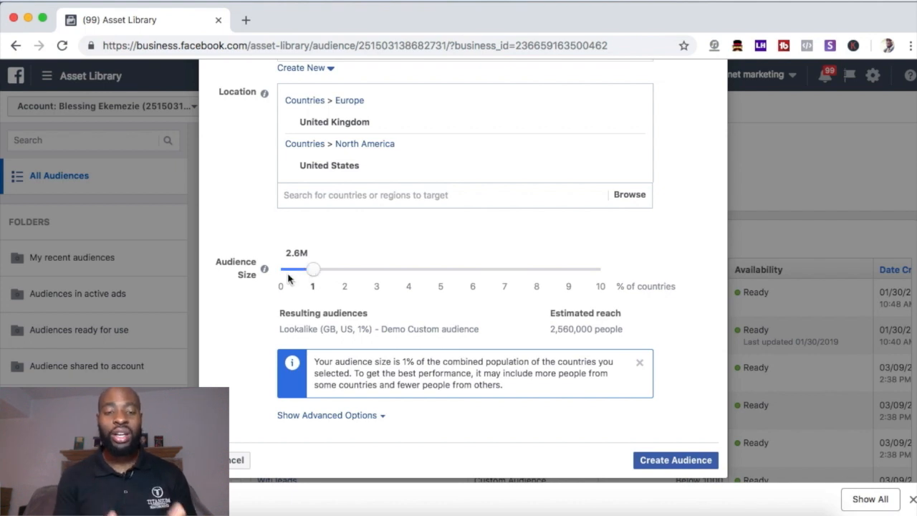
Step: Try audience sizes of 2% and 3% of the selected countries, and bring the size back to 1%
click(346, 273)
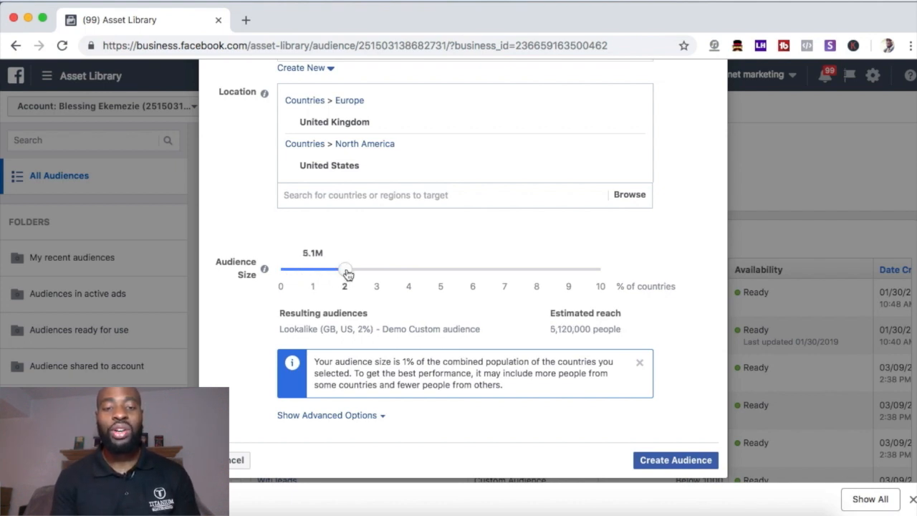
drag(347, 273, 374, 285)
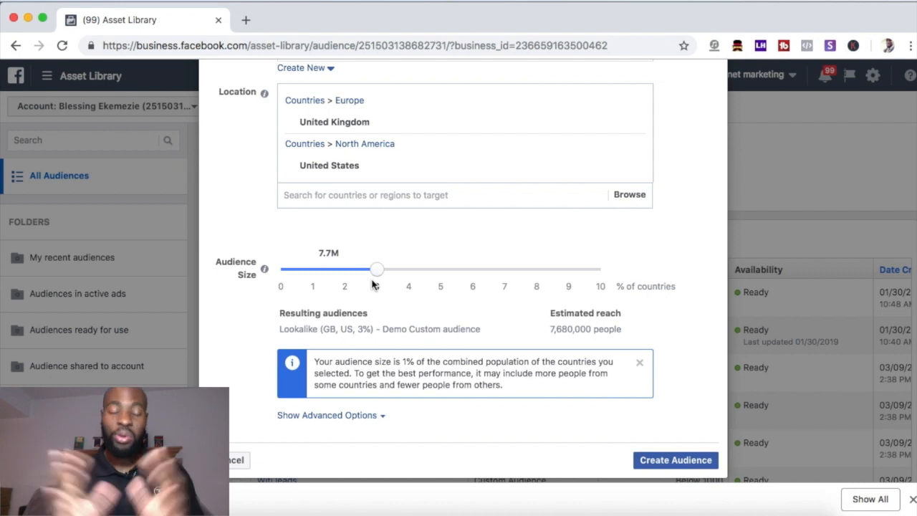
scroll(372, 285, up, 3)
scroll(303, 307, down, 4)
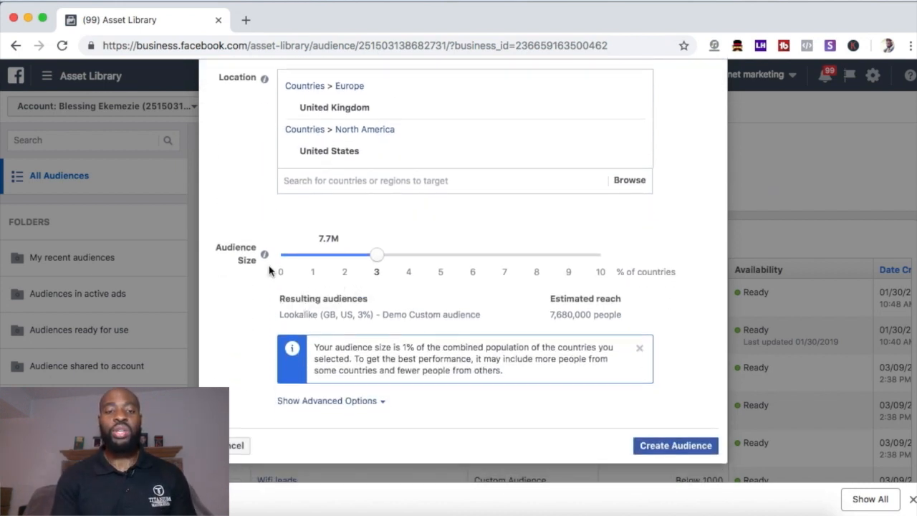
scroll(281, 265, up, 3)
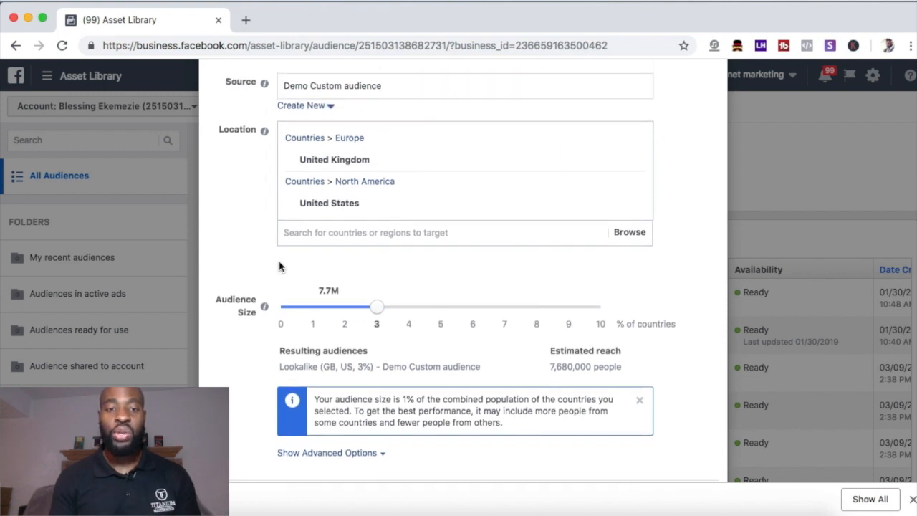
drag(377, 357, 315, 360)
scroll(313, 360, down, 2)
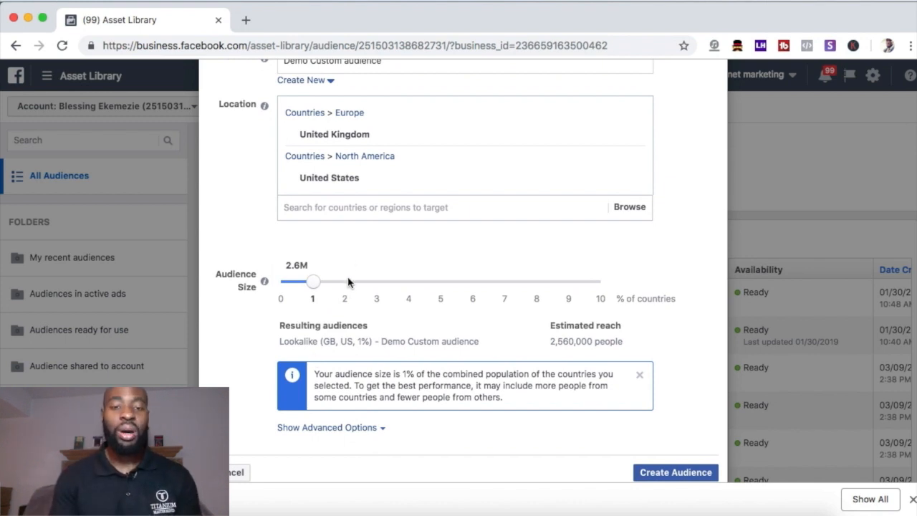
Step: Show the advanced options of the lookalike audience and set the number of audiences to 4
scroll(348, 286, up, 3)
scroll(337, 273, down, 3)
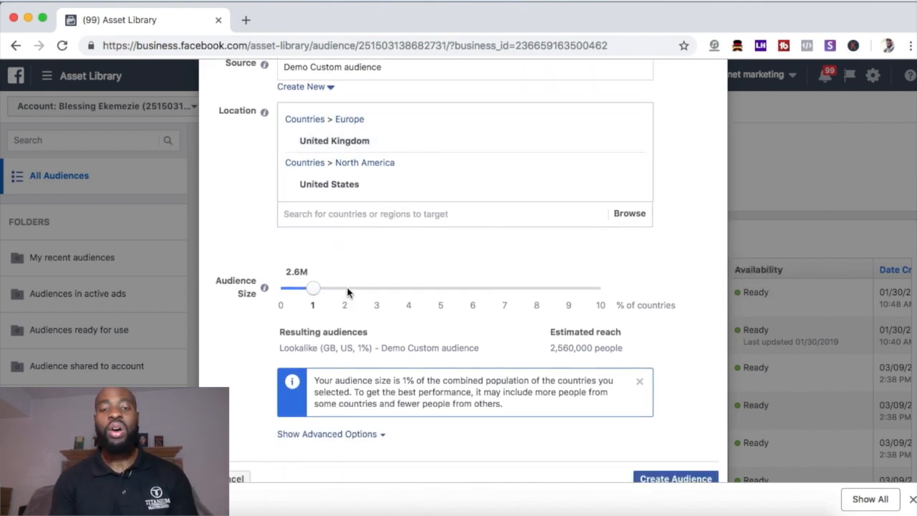
scroll(344, 344, down, 1)
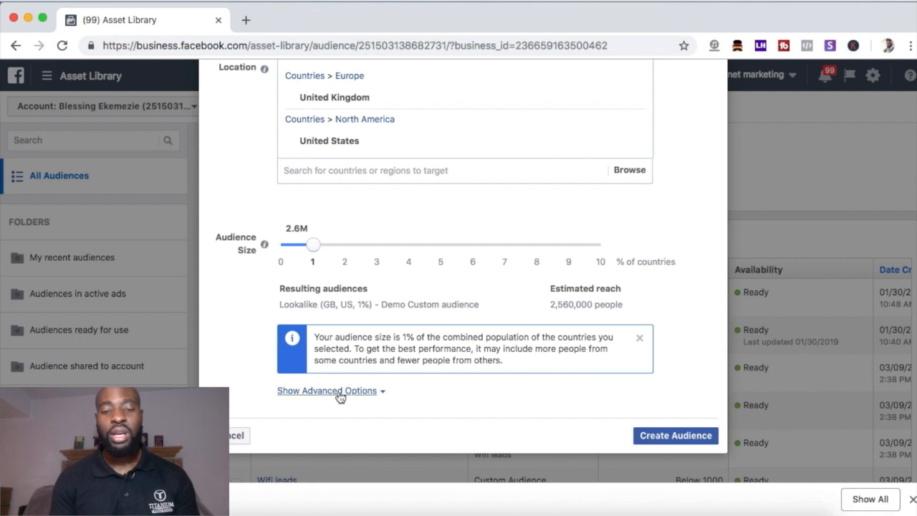
click(339, 396)
scroll(319, 408, down, 1)
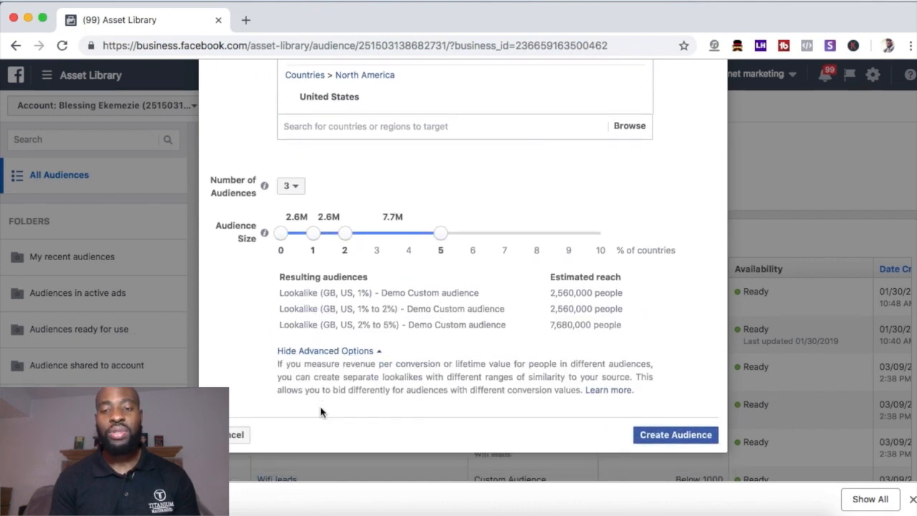
scroll(321, 412, up, 1)
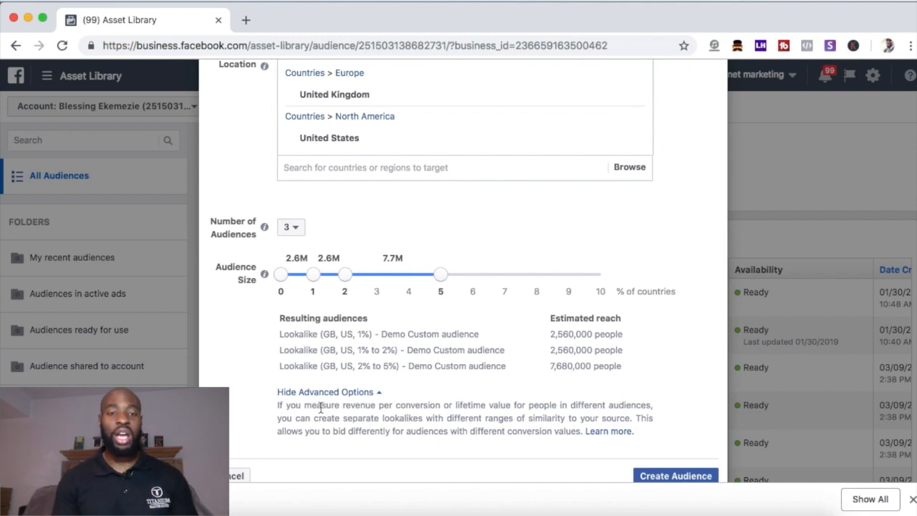
click(296, 233)
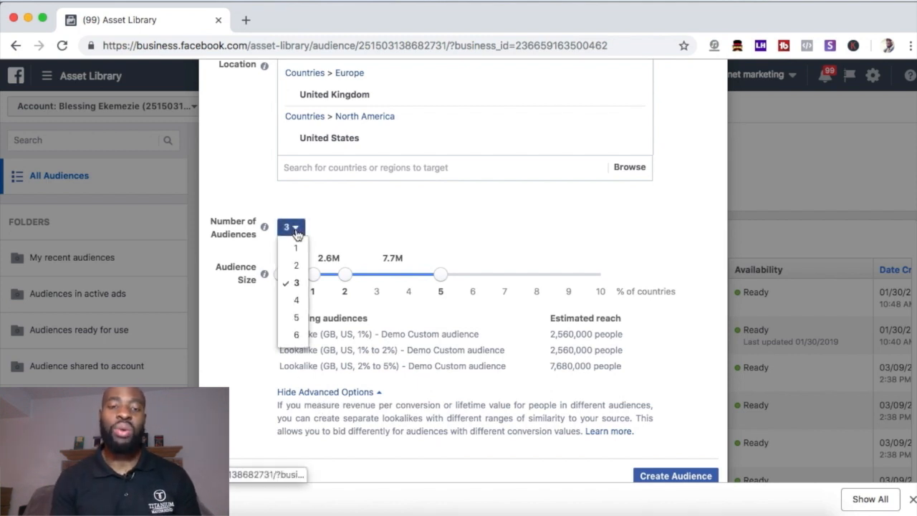
click(296, 301)
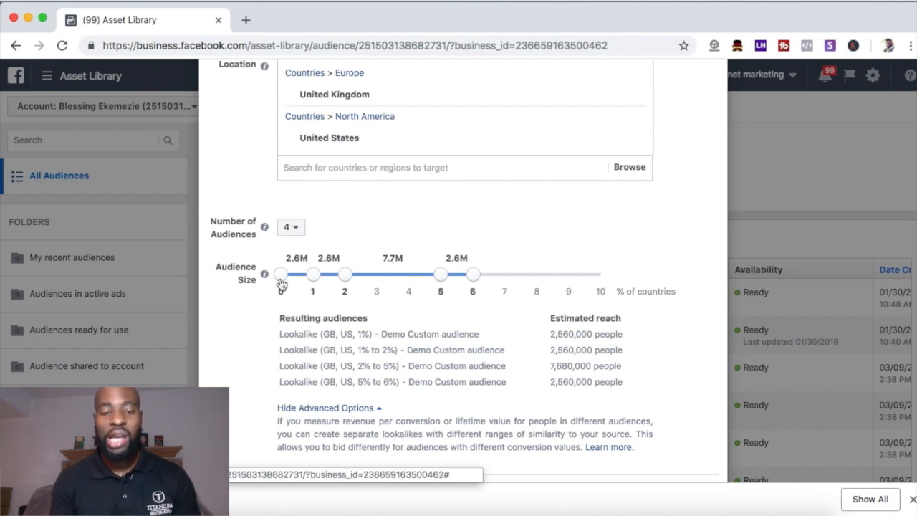
Step: Adjust the size ranges so the third audience covers 2% to 4% and the fourth covers 4% to 5%
mouse_move(264, 277)
drag(441, 274, 410, 279)
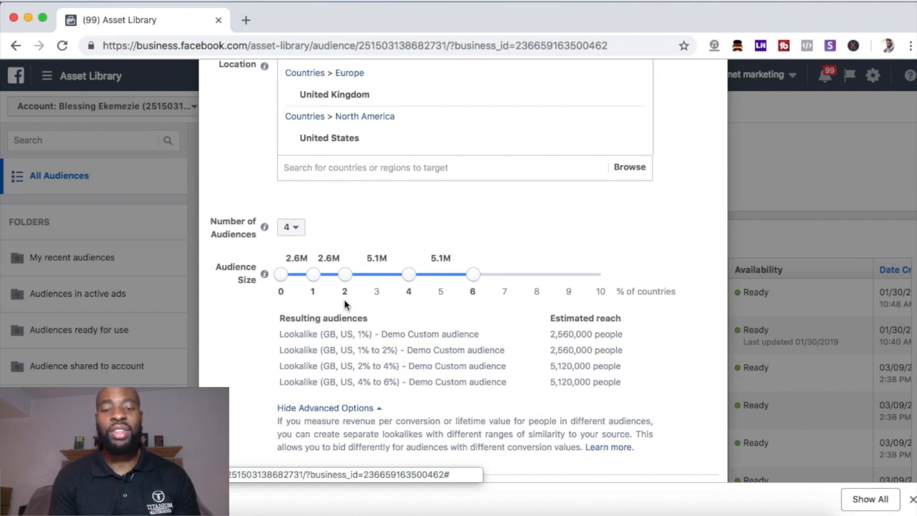
drag(473, 279, 444, 283)
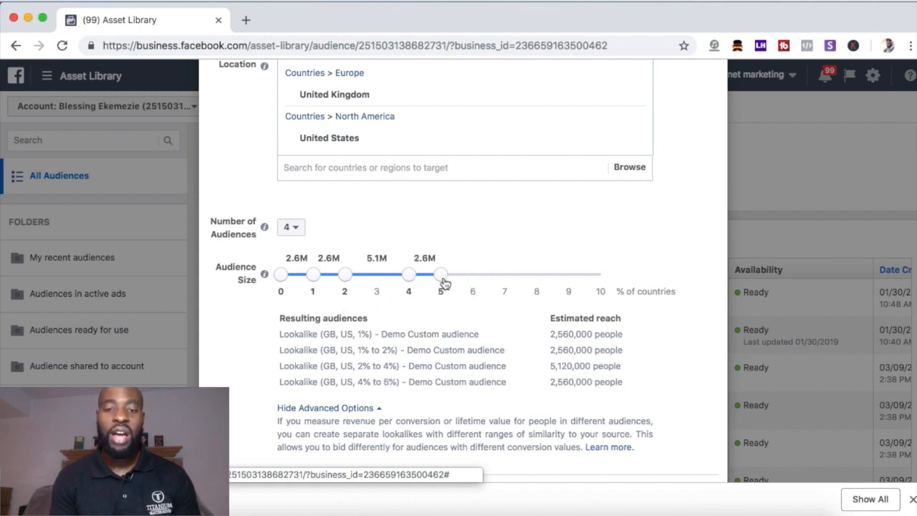
Step: Set the number of audiences to 1 and try to create the 1% lookalike audience for the United Kingdom and United States
scroll(290, 286, down, 2)
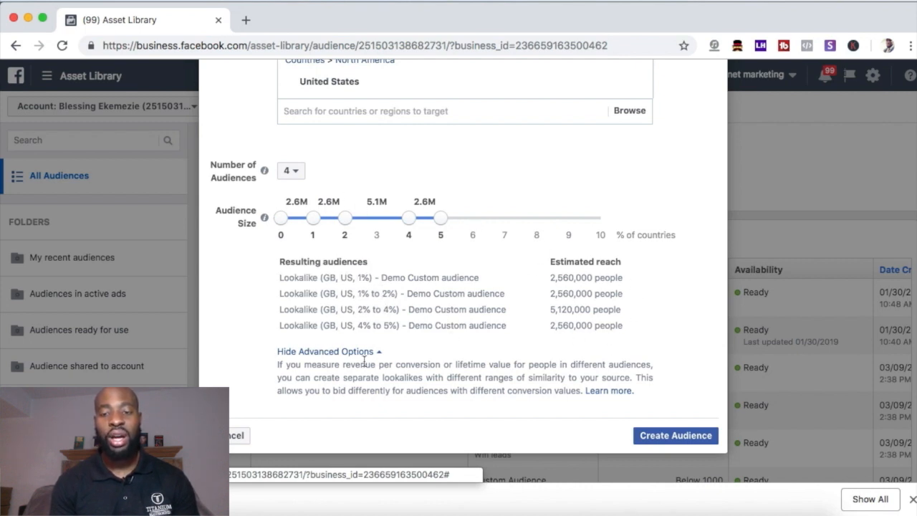
scroll(441, 344, up, 2)
scroll(442, 346, down, 2)
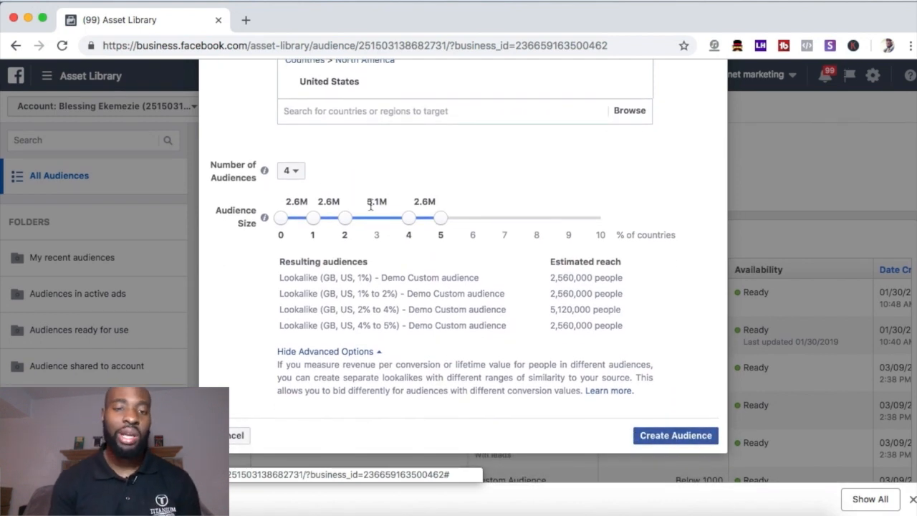
click(298, 175)
click(297, 192)
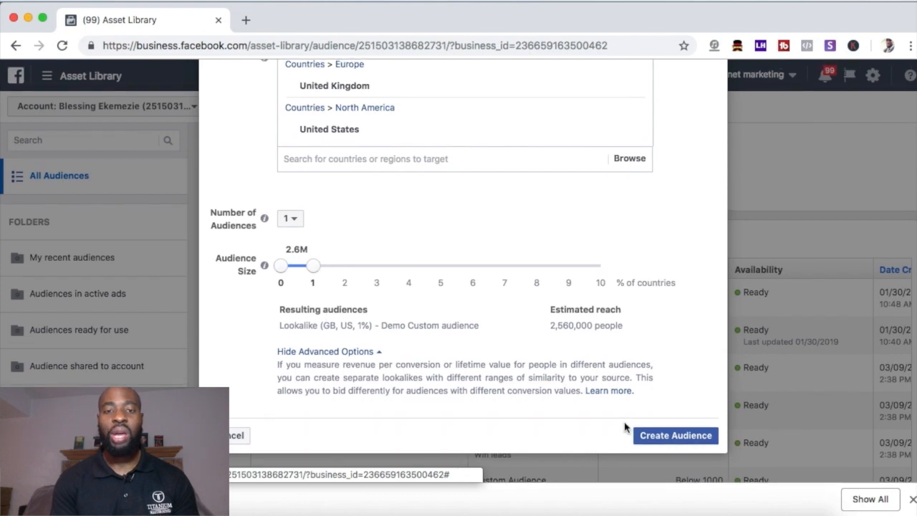
click(669, 437)
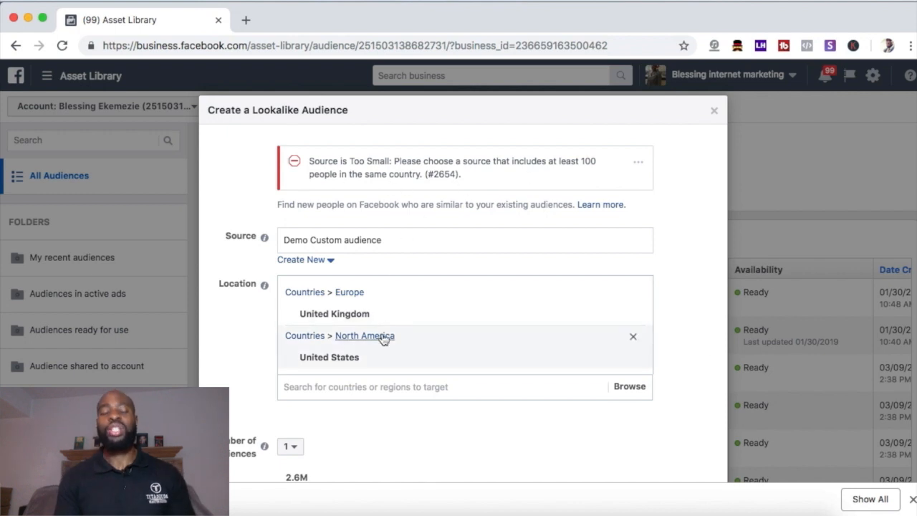
Step: Remove the United Kingdom from the lookalike locations and submit the 1% audience for the United States only
scroll(383, 339, down, 2)
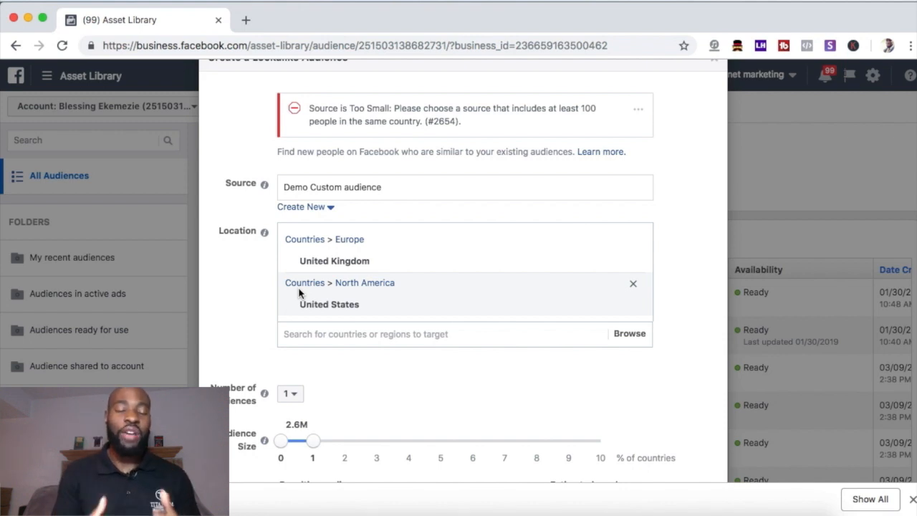
scroll(300, 292, up, 2)
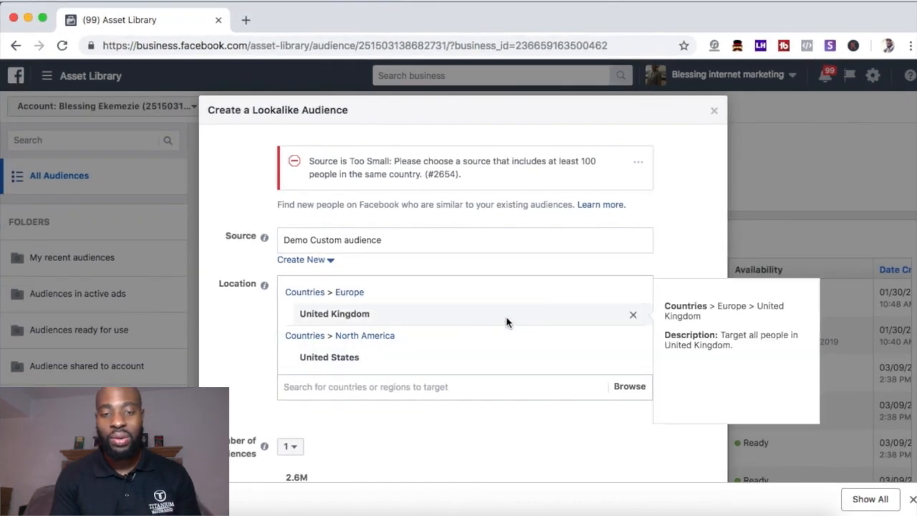
click(634, 316)
scroll(452, 344, down, 3)
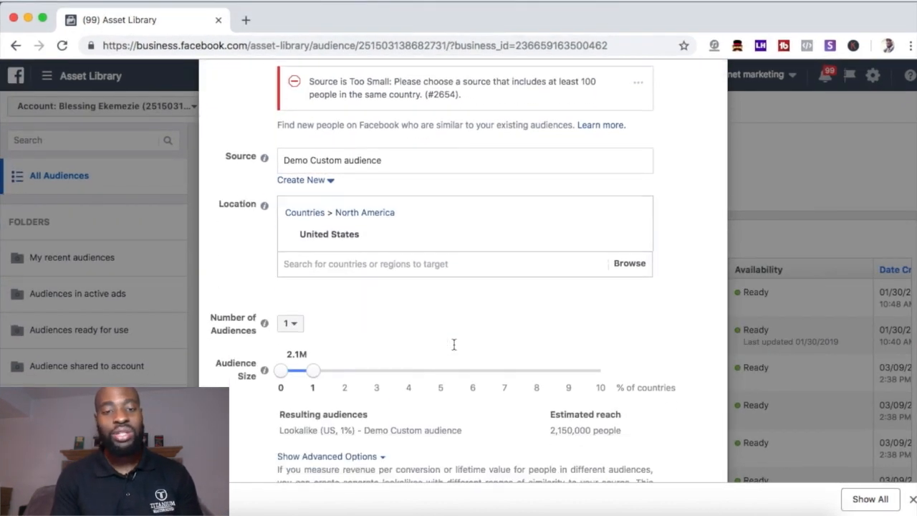
scroll(433, 364, down, 3)
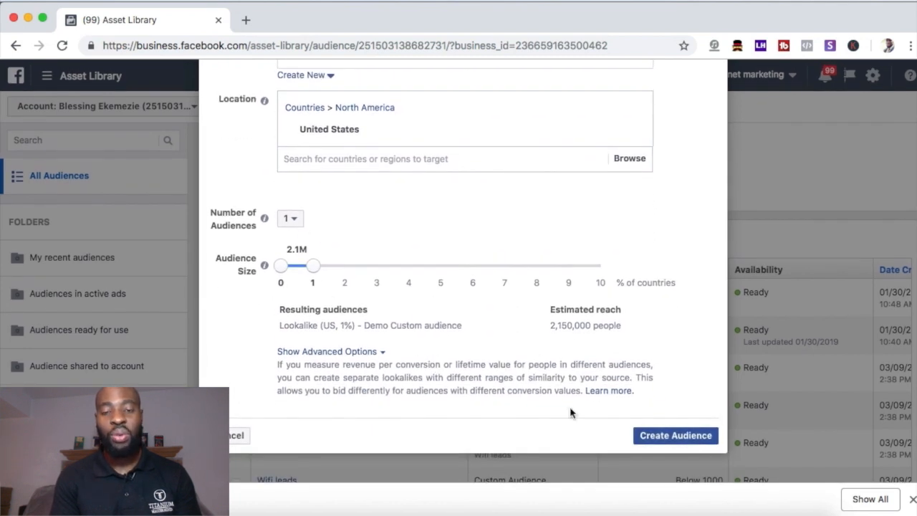
click(674, 435)
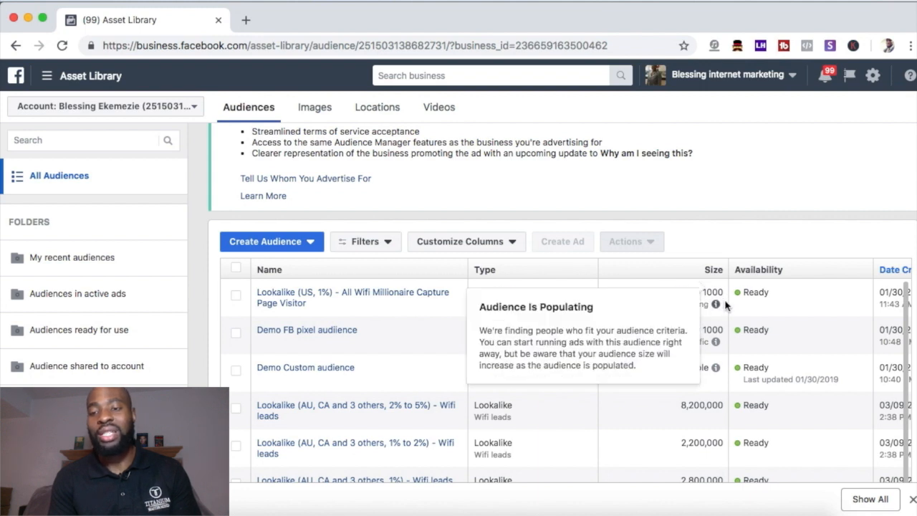
scroll(717, 305, right, 5)
scroll(726, 305, left, 5)
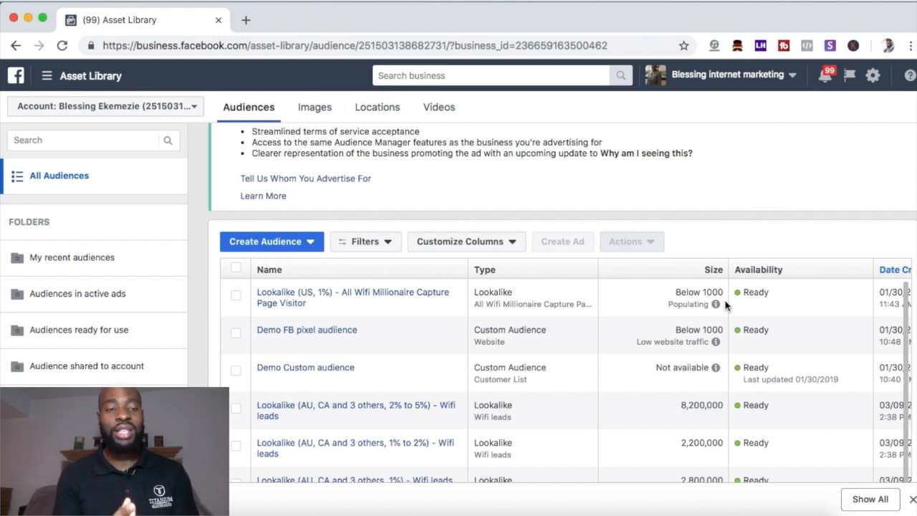
Step: Switch to Ads Manager, choose Conversions as the objective of a new campaign, and continue to its ad set
click(47, 80)
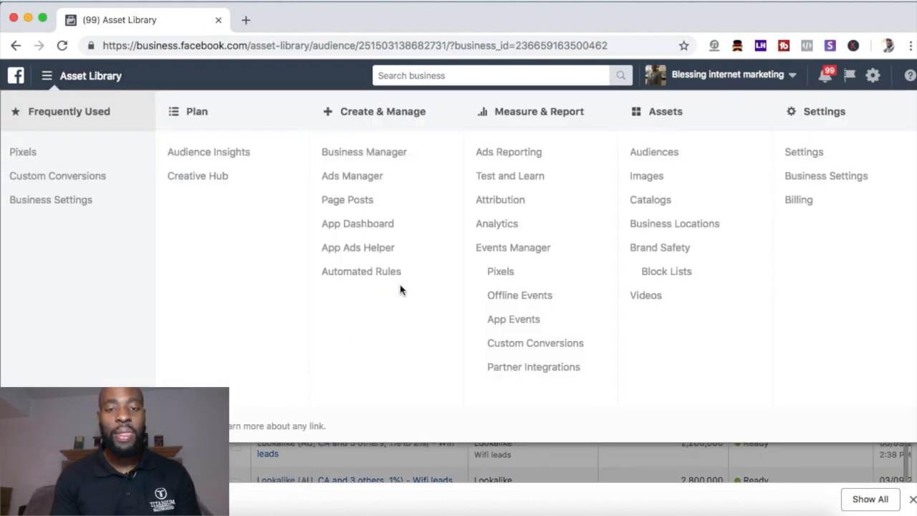
click(351, 177)
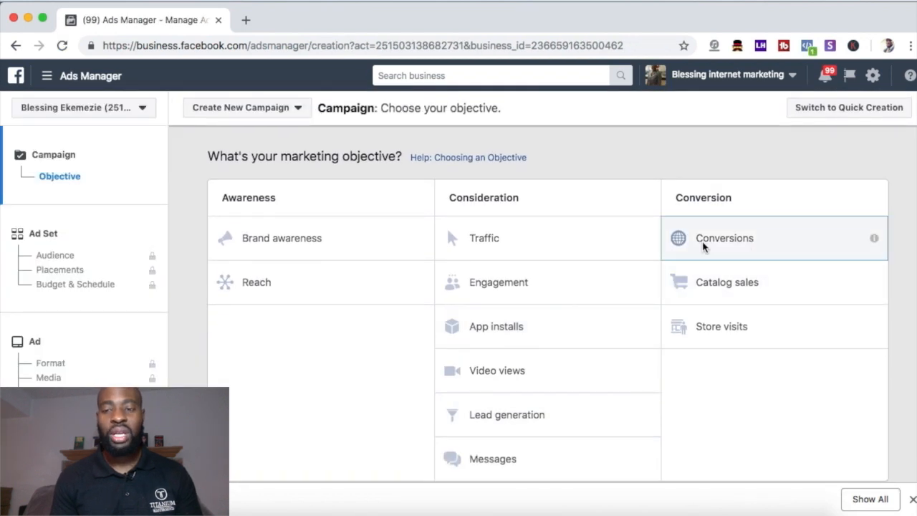
click(703, 246)
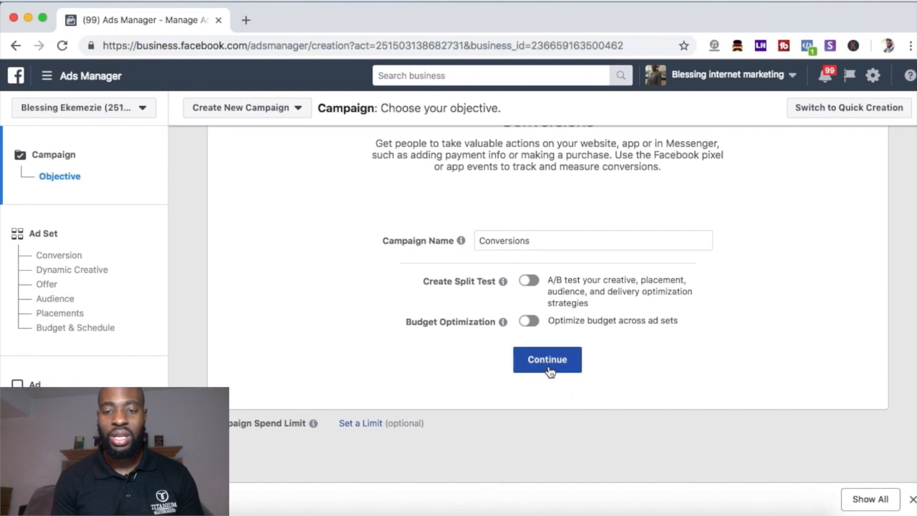
click(549, 365)
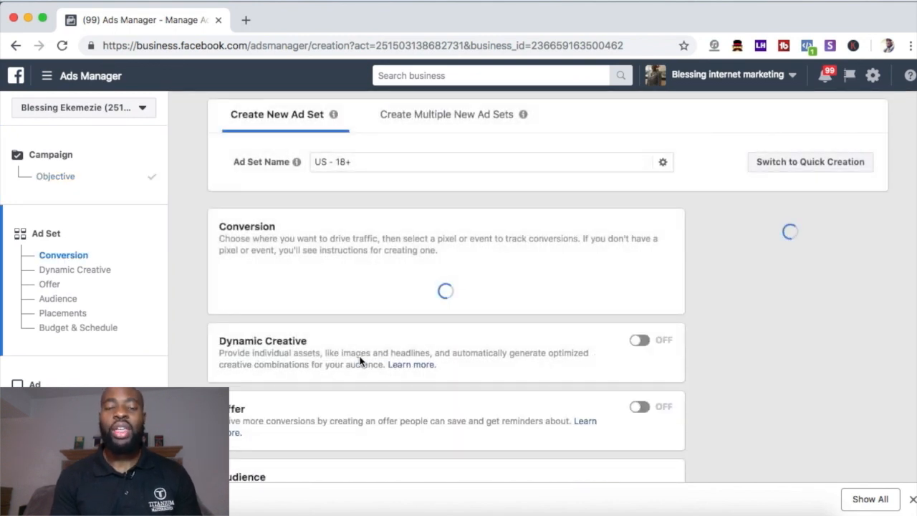
Step: Add the lookalike audience "Lookalike (US, 1%) - All Wifi Millionaire Capture Page Visitor" to the ad set's custom audiences
scroll(360, 359, down, 5)
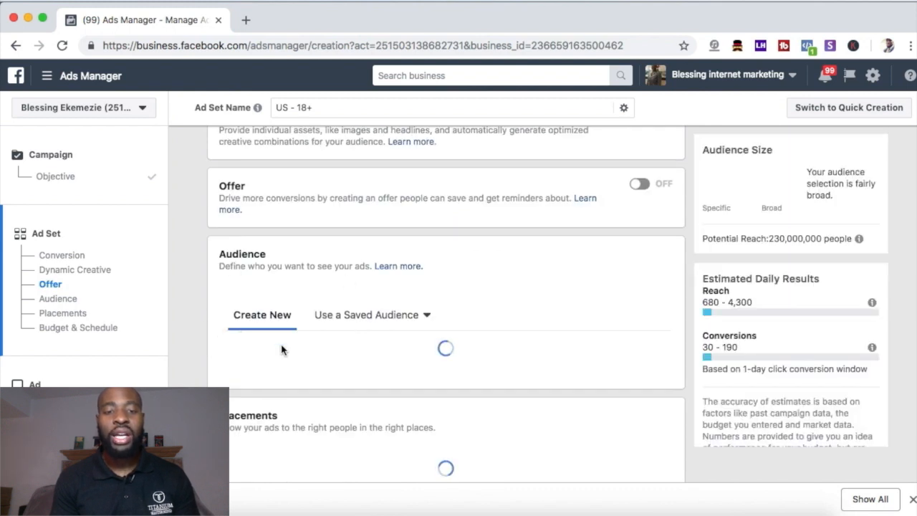
scroll(240, 338, down, 4)
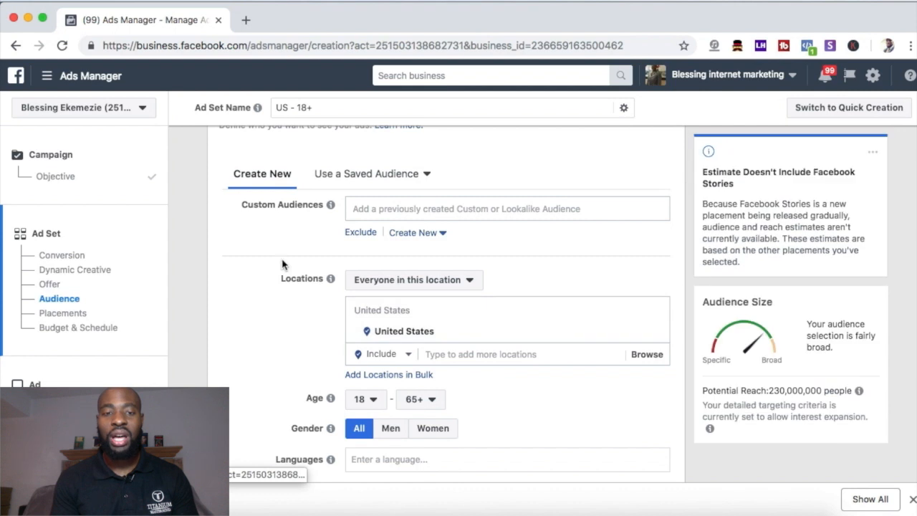
drag(242, 207, 330, 205)
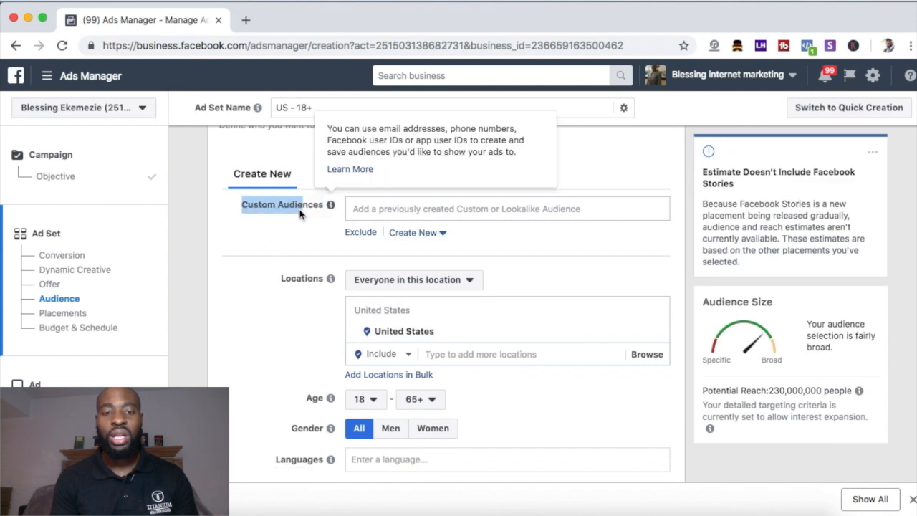
click(387, 209)
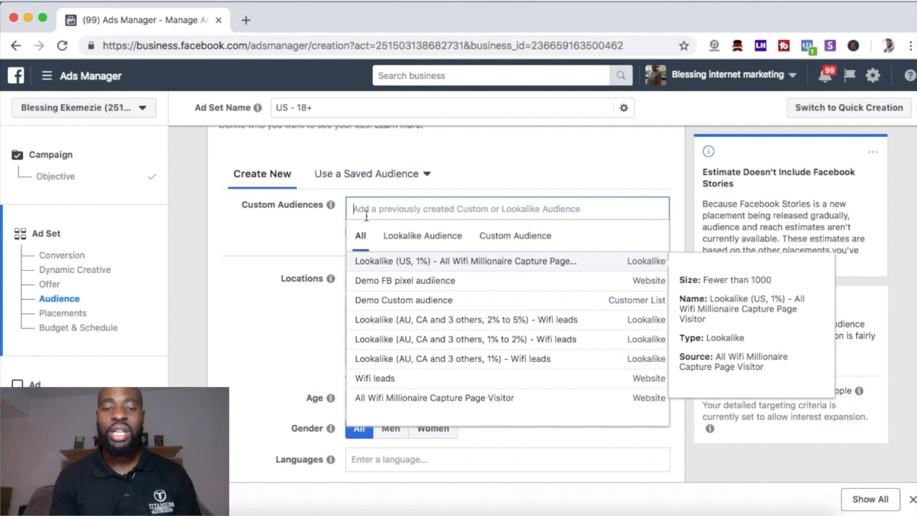
click(415, 238)
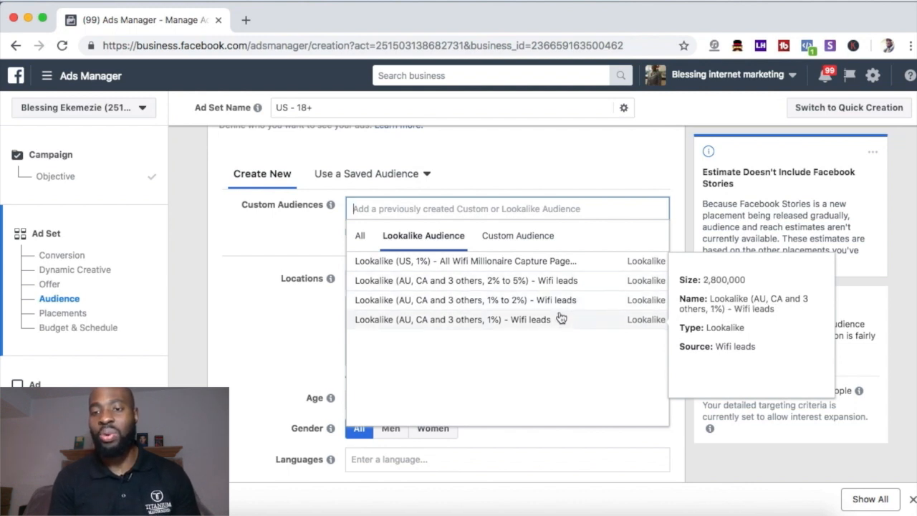
click(511, 264)
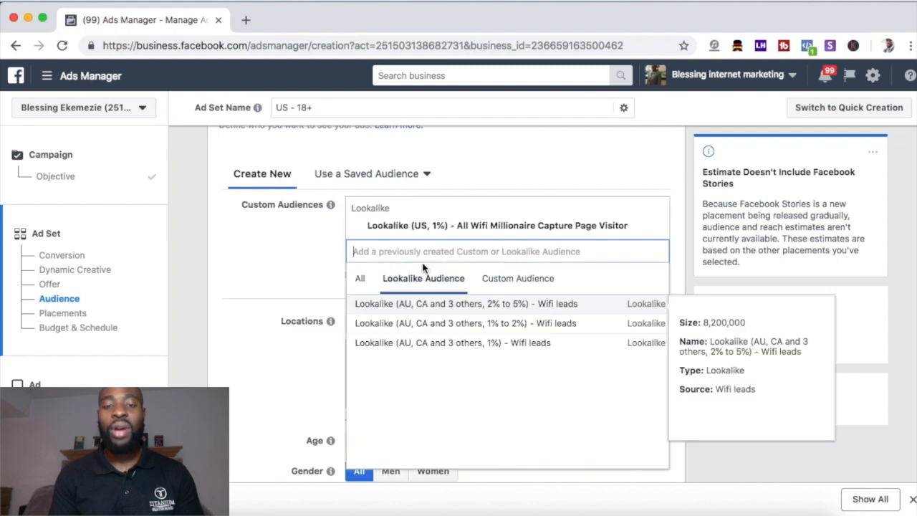
click(302, 272)
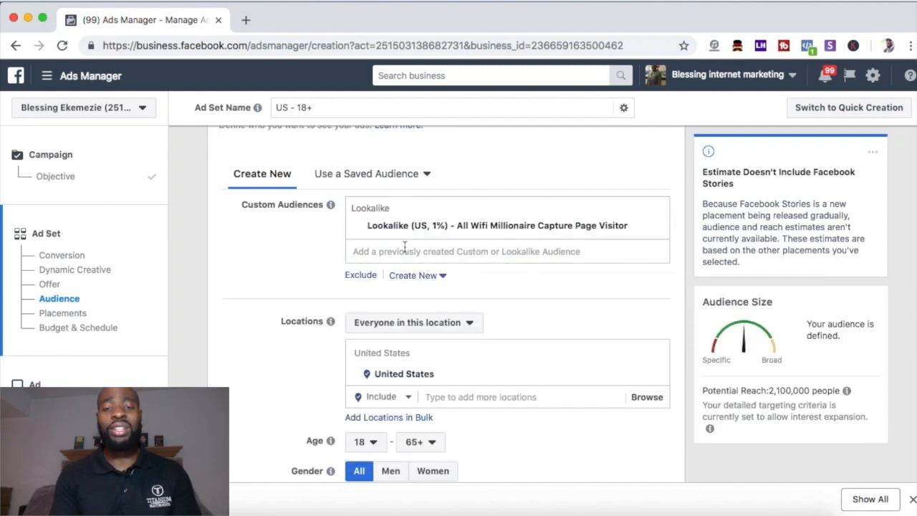